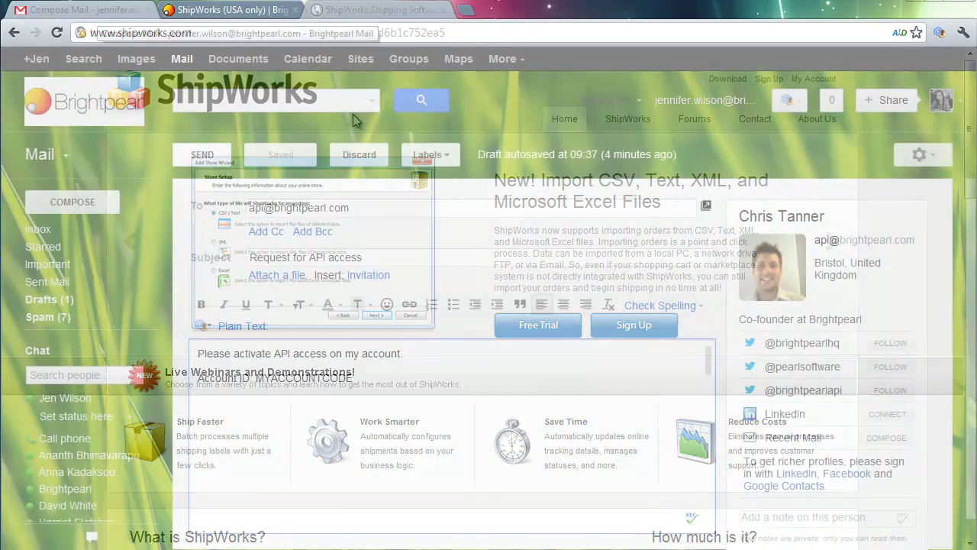
Bring up the drafted Chrome e-mail requesting Brightpearl API access
click(86, 9)
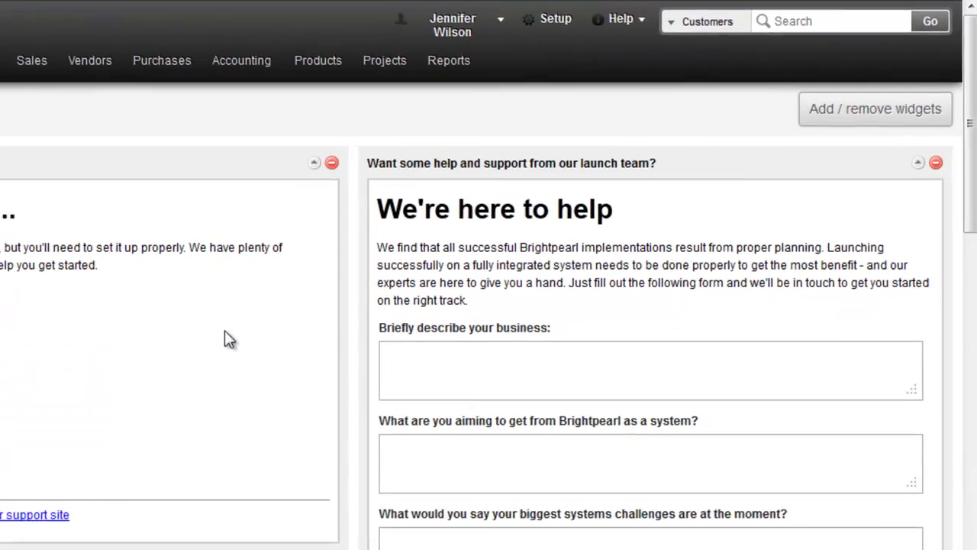
Go to Brightpearl Setup and expand the Staff / Users section
click(553, 19)
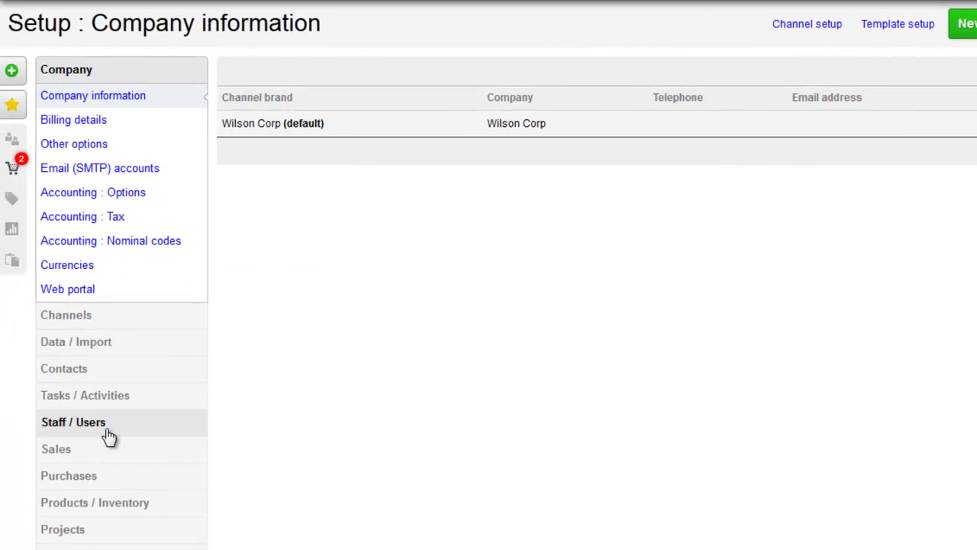
click(109, 435)
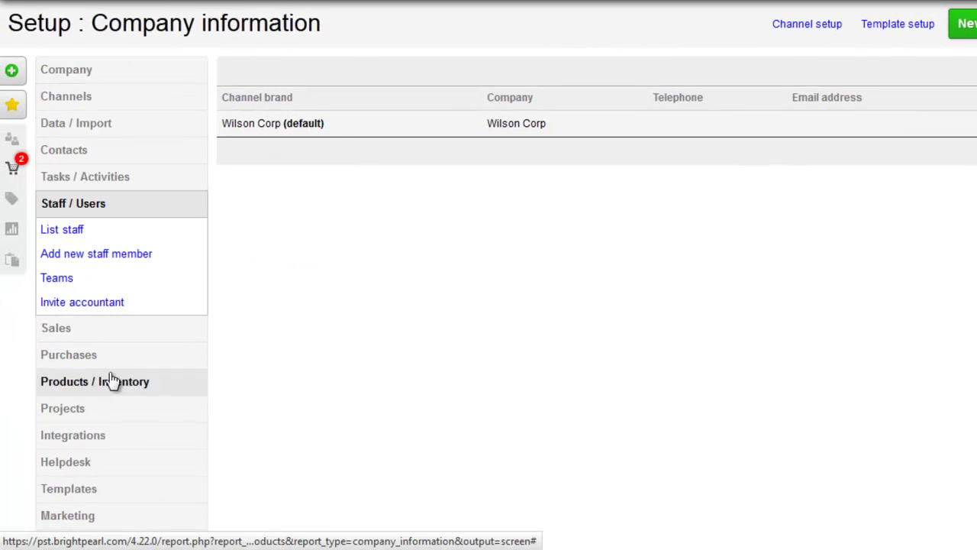
Enter a new staff member with first name Shipworks, last name API, and its e-mail address
click(93, 256)
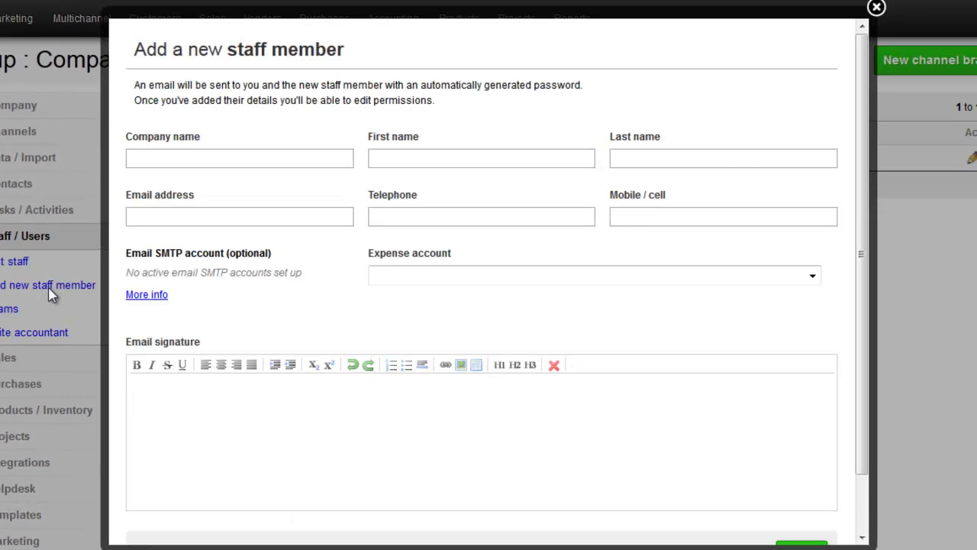
click(408, 158)
text(Ship)
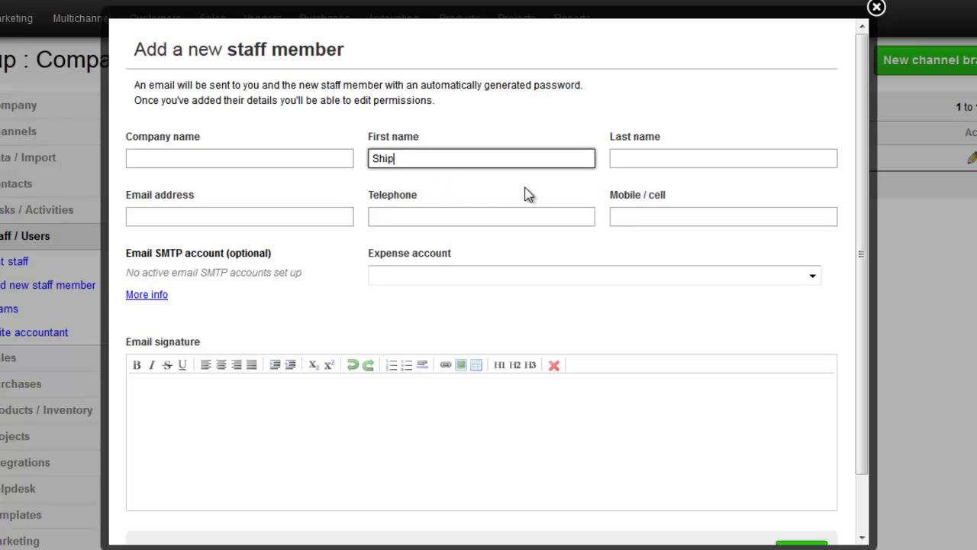
text(works)
click(623, 159)
text(API)
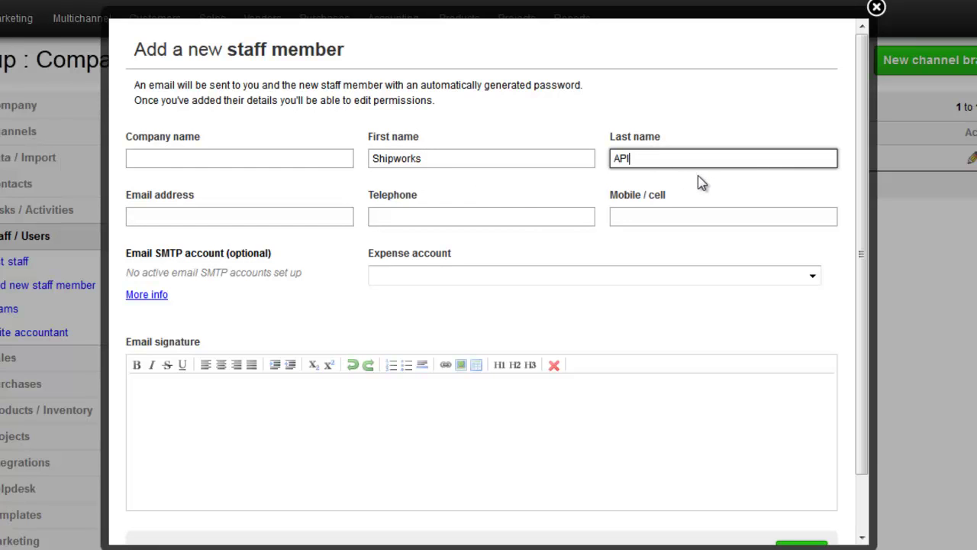
click(277, 217)
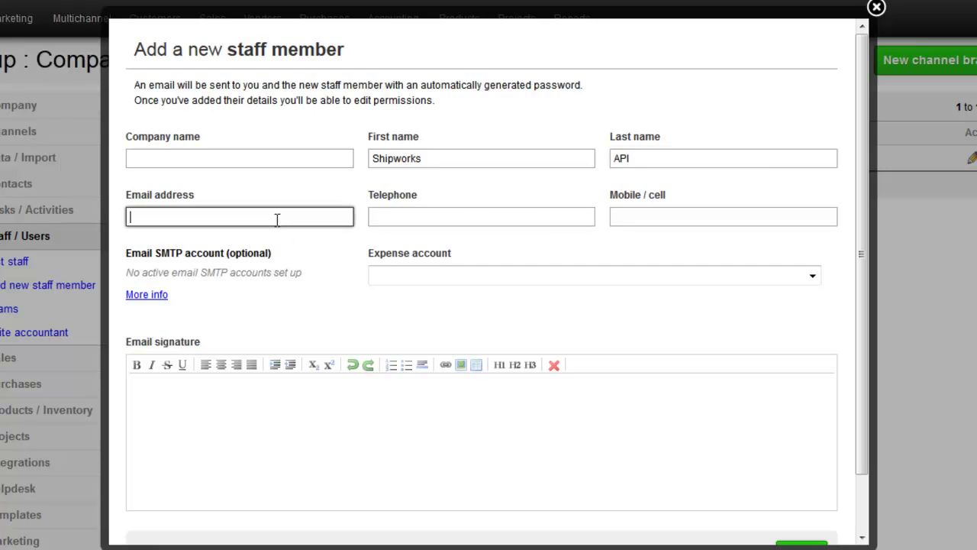
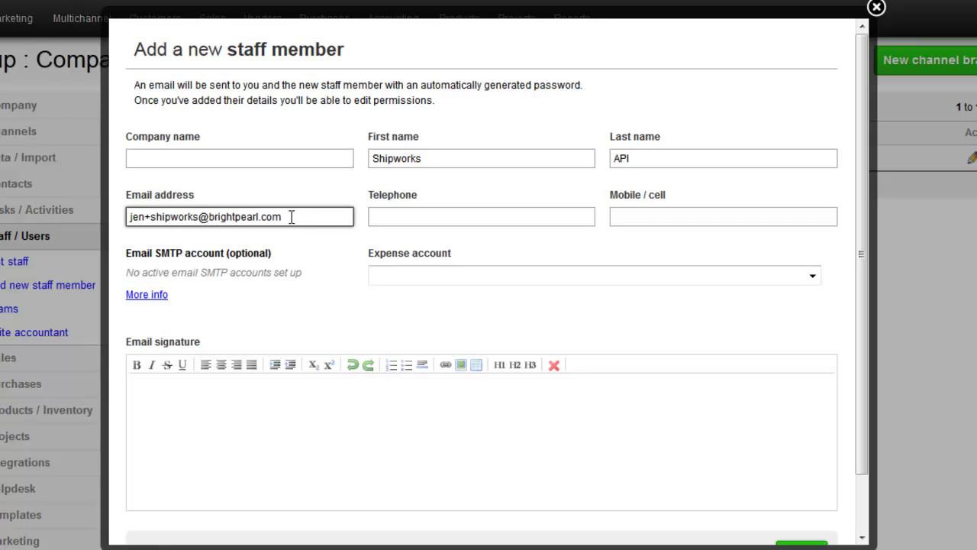
scroll(291, 217, down, 2)
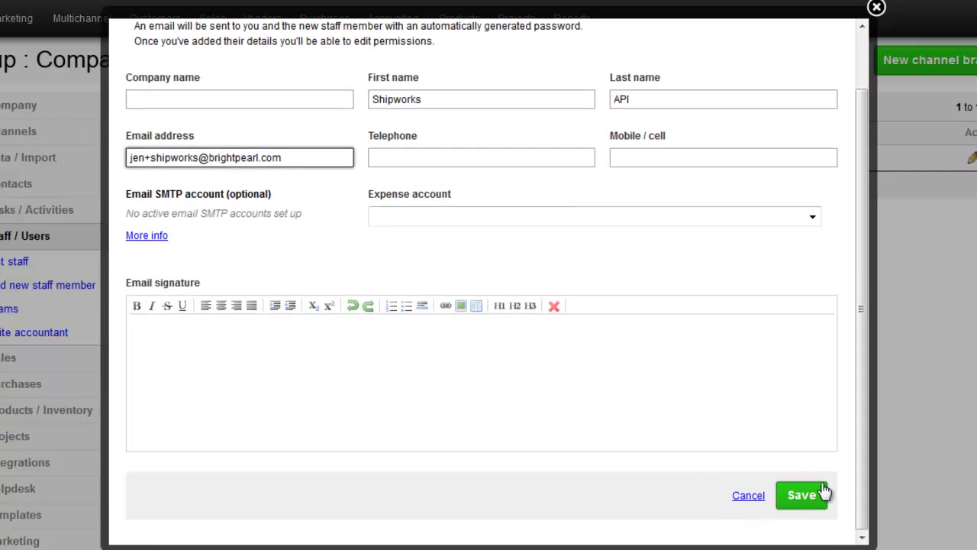
Save the Shipworks API staff member, then set and save a new password for it
click(807, 495)
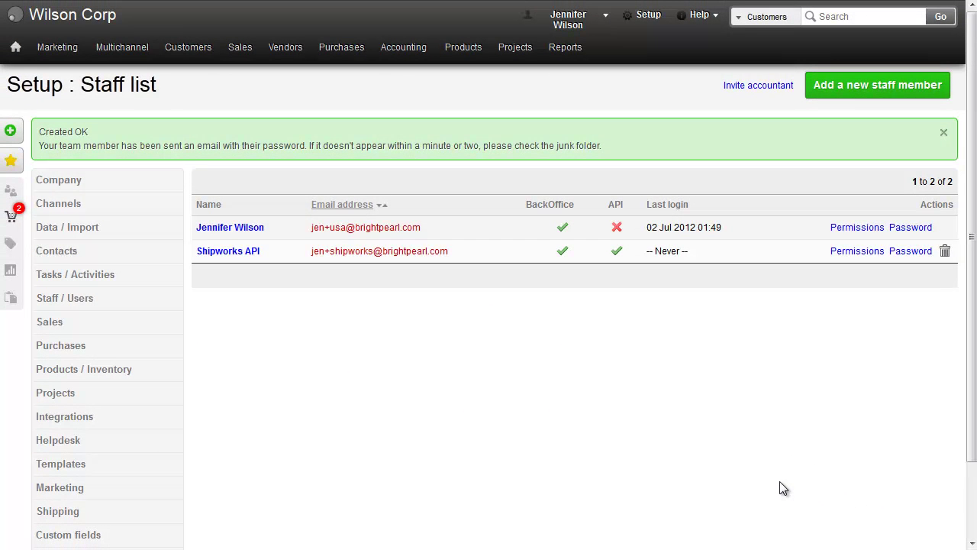
click(909, 252)
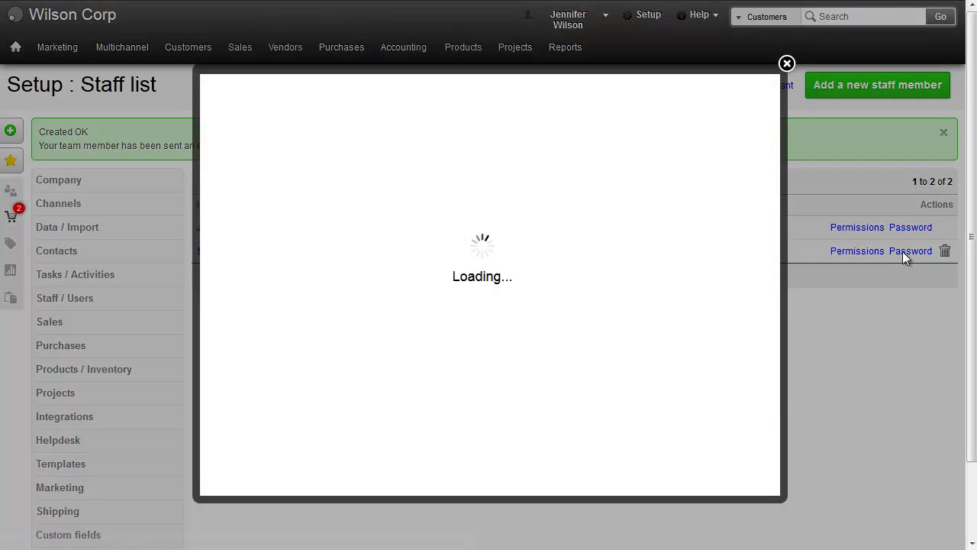
drag(440, 149, 350, 151)
text(abc)
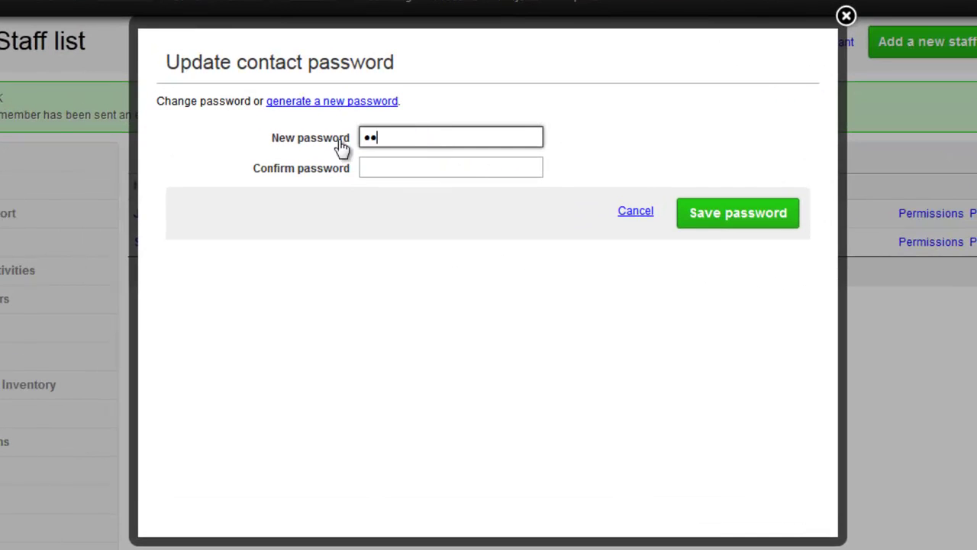
text(defghijk)
key(Tab)
text(abcdefghijk)
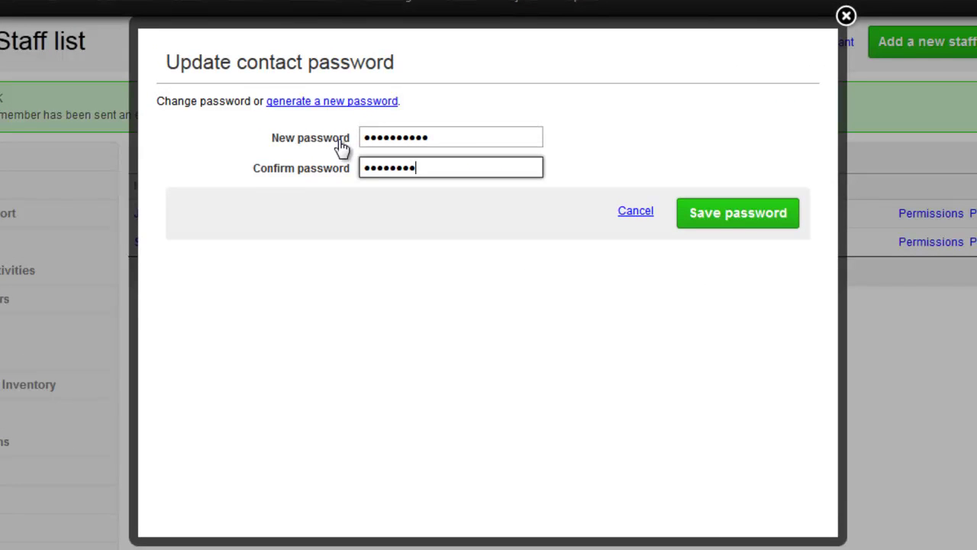
click(738, 213)
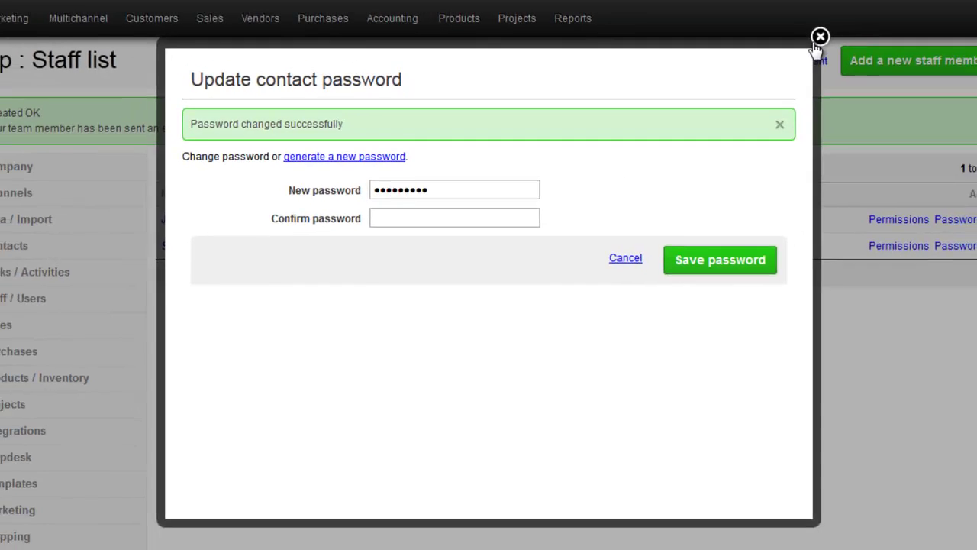
click(817, 44)
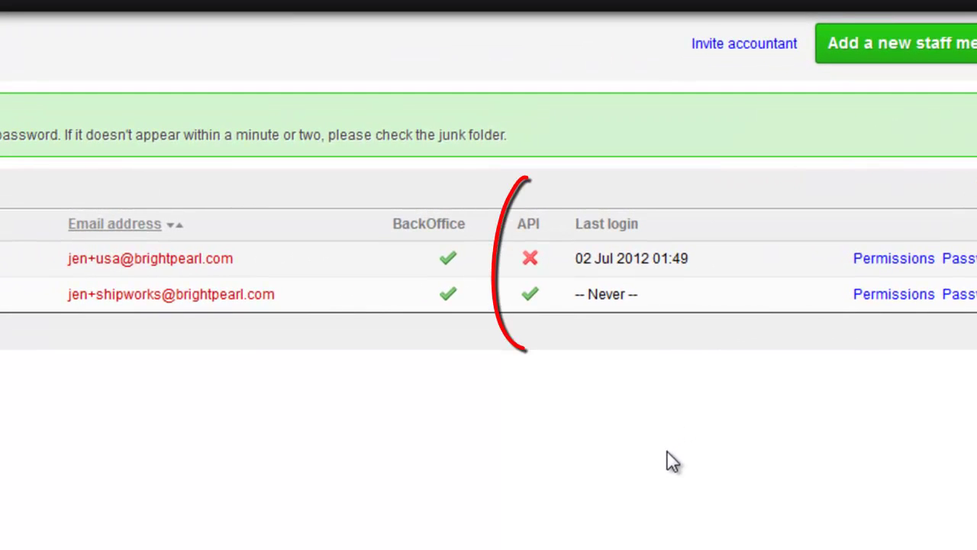
Turn on API access and turn off BackOffice access for the Shipworks API member
click(538, 301)
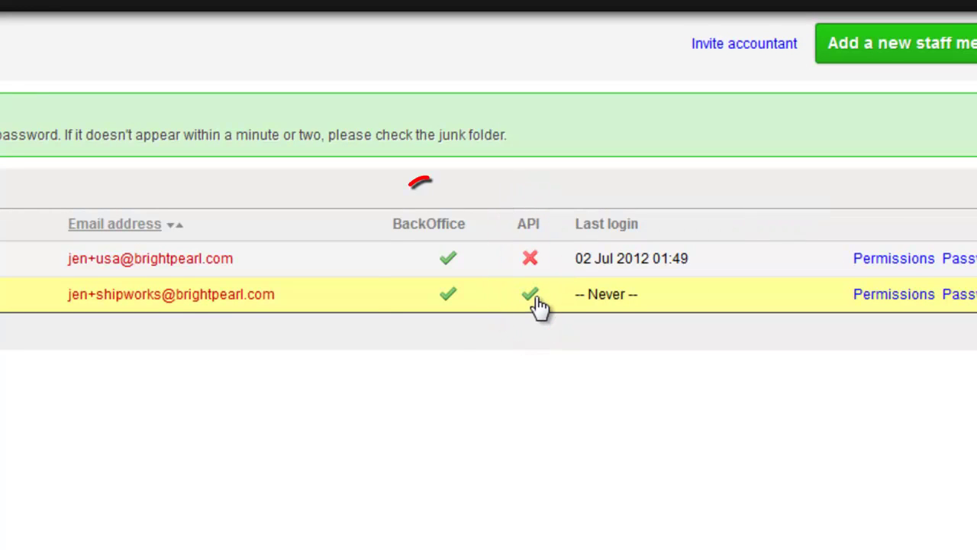
click(448, 301)
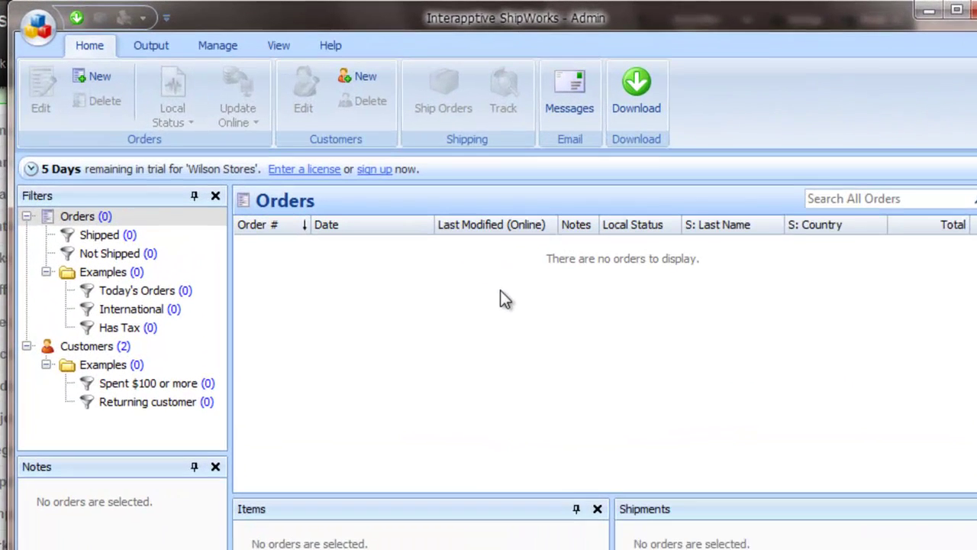
Open Manage > Stores and launch the Add Store Wizard
click(233, 48)
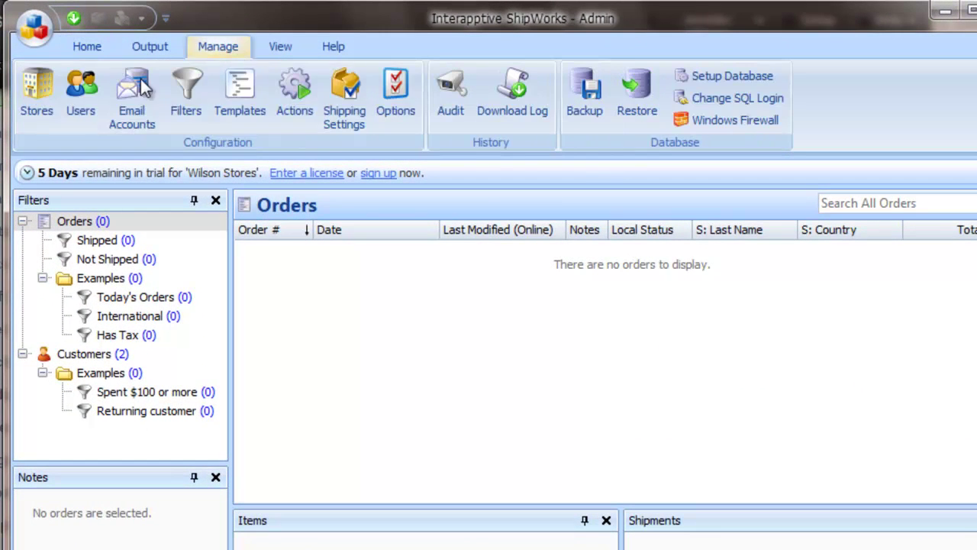
click(43, 98)
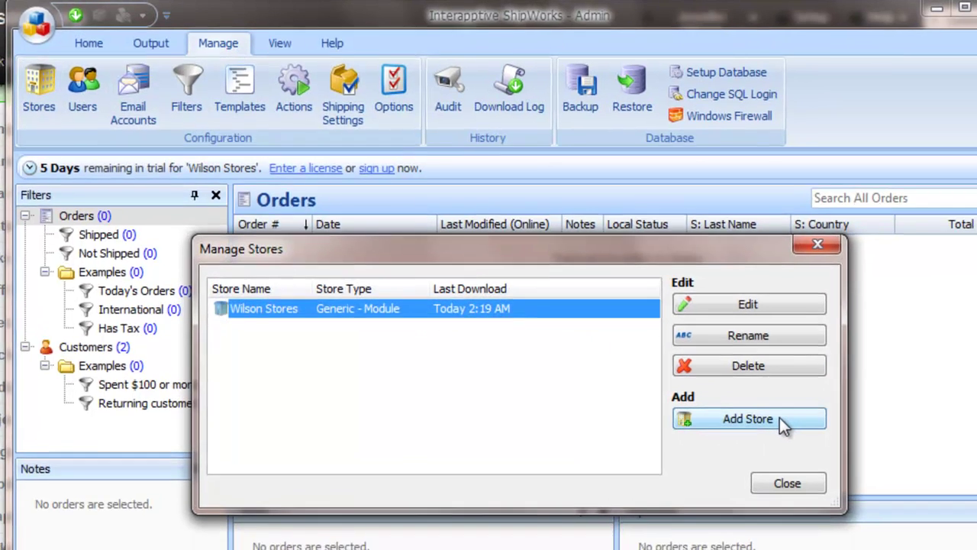
click(784, 426)
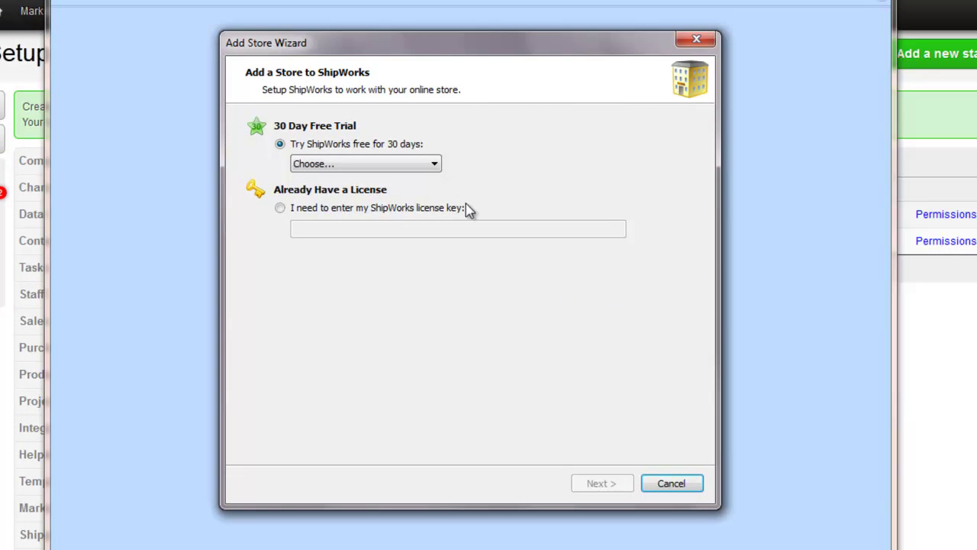
Choose Generic - Module as the new store's platform
click(434, 165)
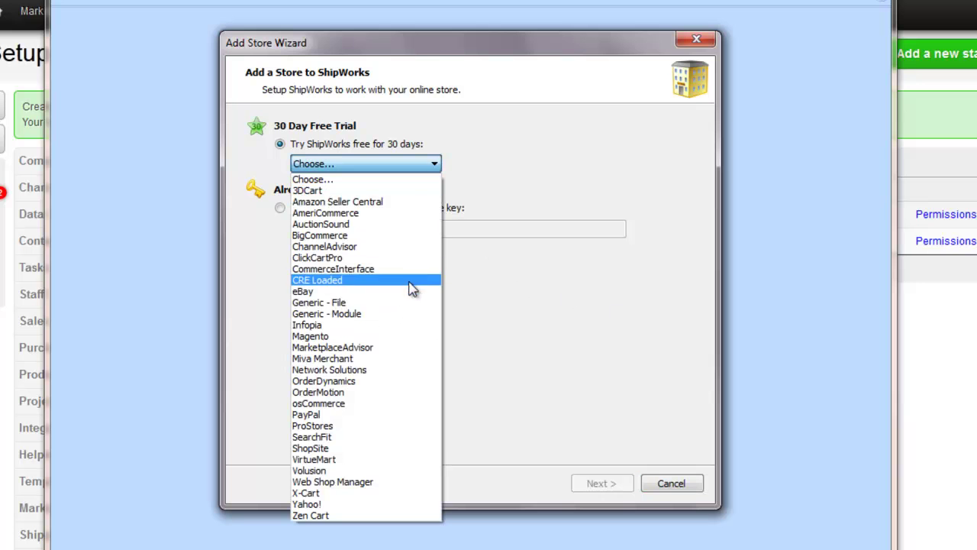
click(411, 314)
key(Return)
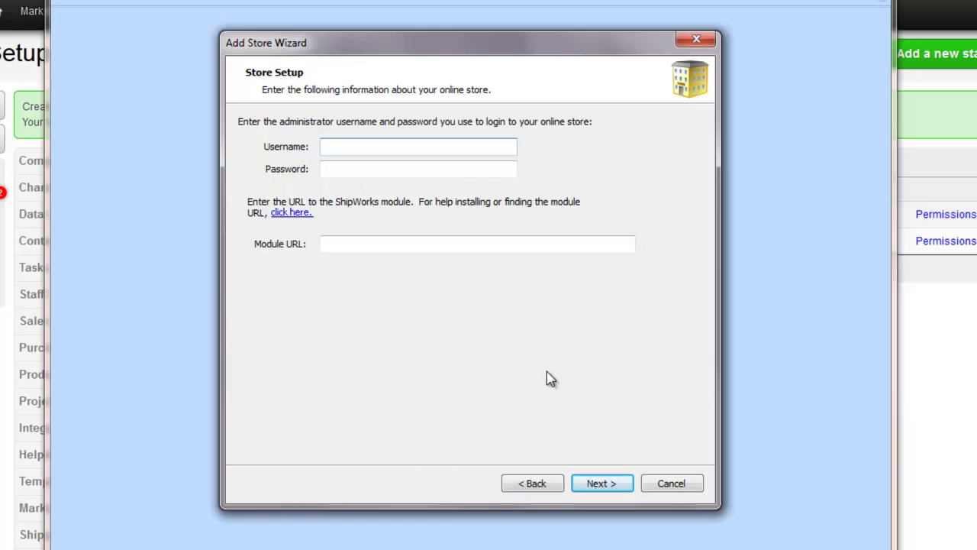
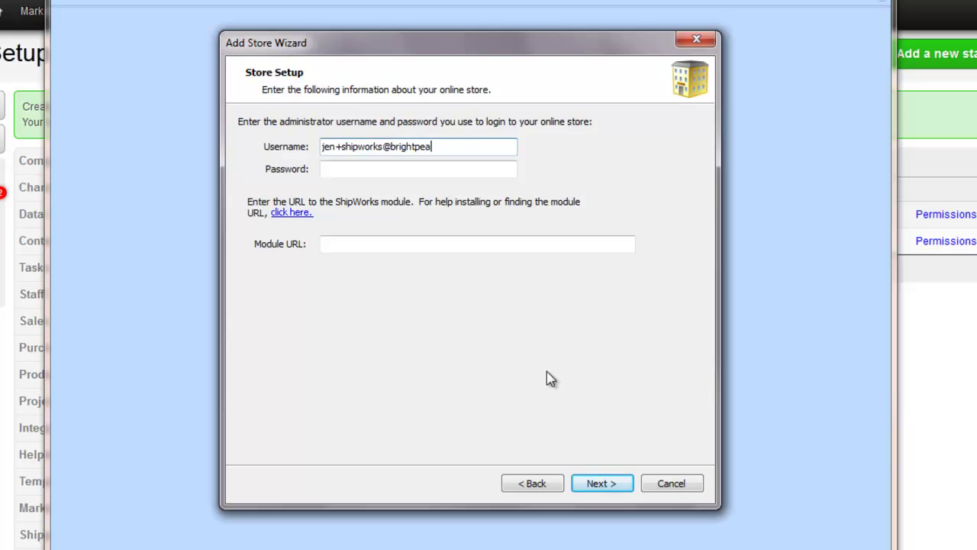
Enter the Brightpearl staff member's e-mail as username and its password
key(Tab)
text(****)
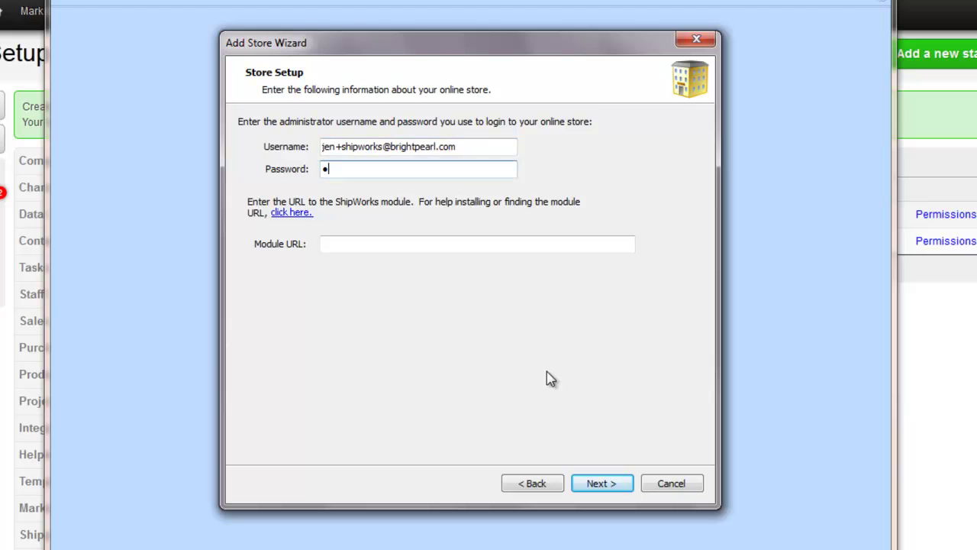
text(******)
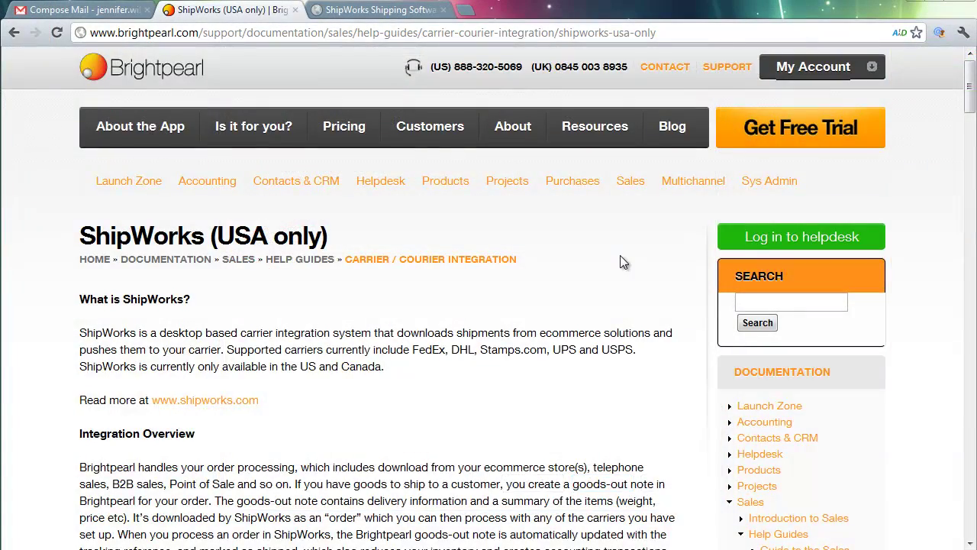
Copy the PST/MST server module URL from the help guide, noting its accountCode placeholder
scroll(619, 255, down, 3)
scroll(620, 260, down, 15)
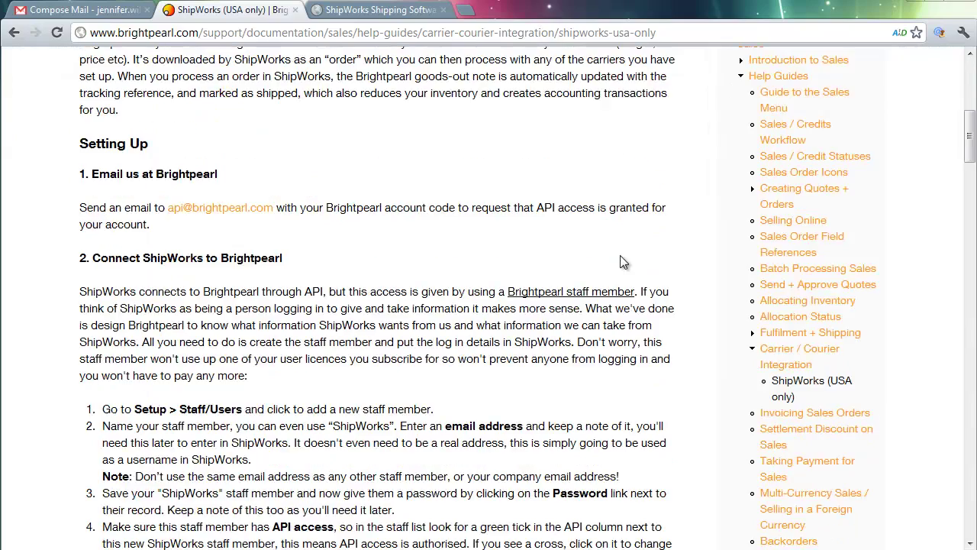
scroll(620, 259, down, 6)
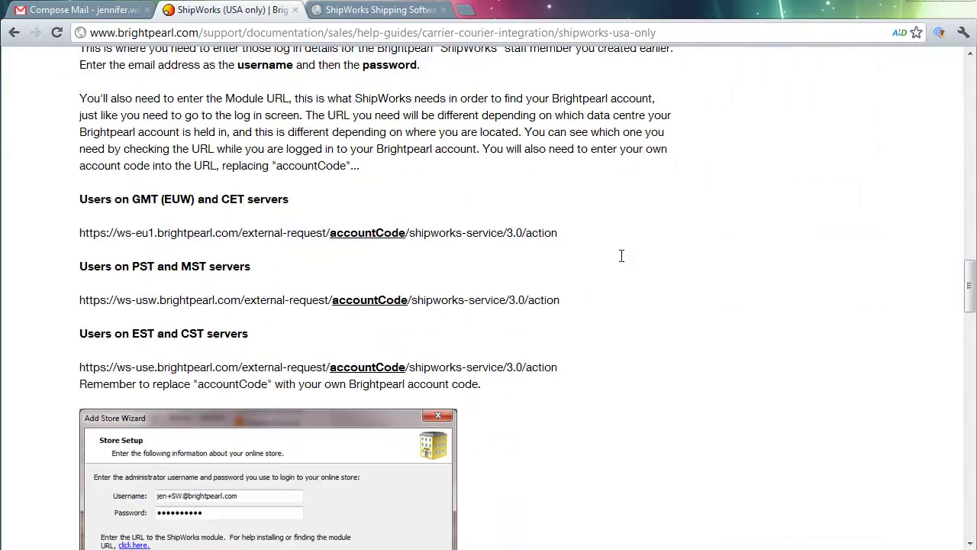
drag(561, 301, 81, 304)
key(ctrl+c)
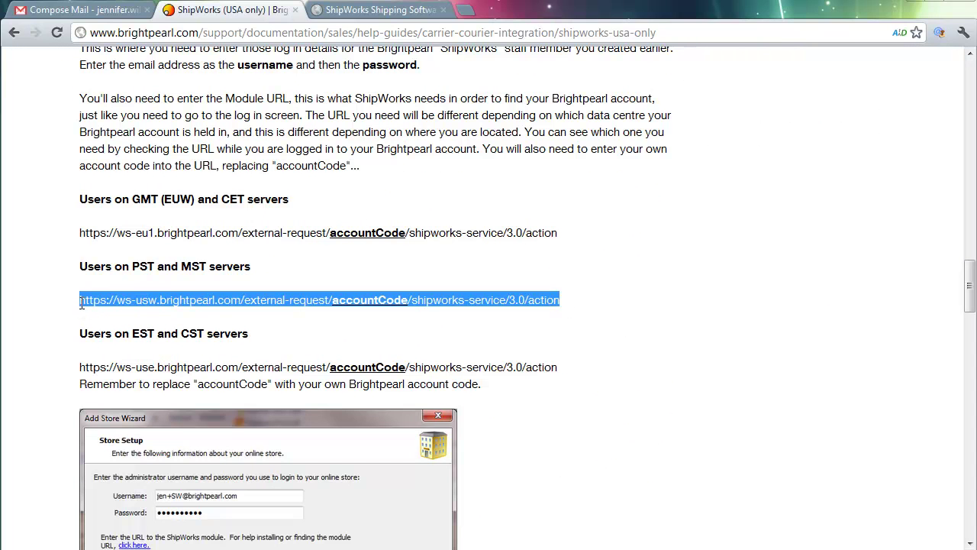
right_click(102, 301)
click(132, 309)
click(333, 302)
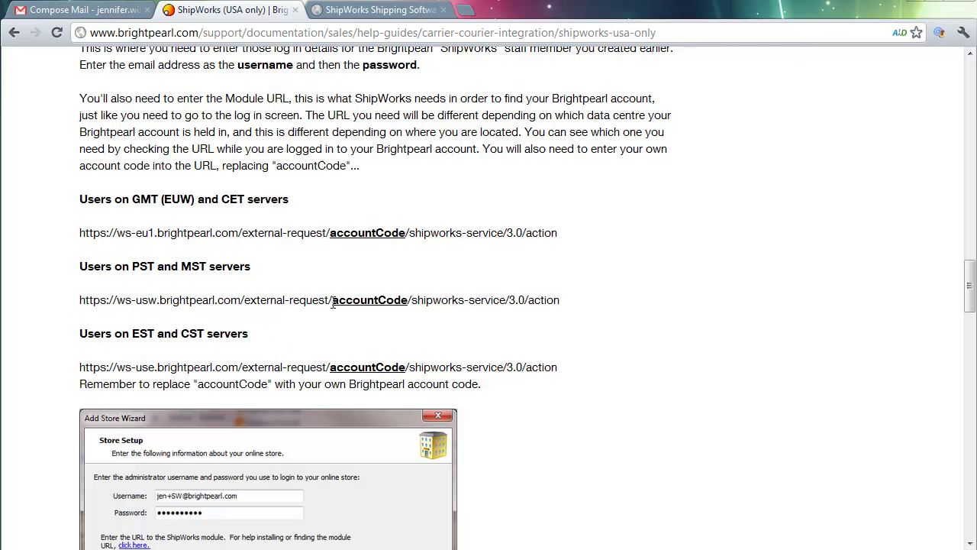
drag(333, 302, 409, 302)
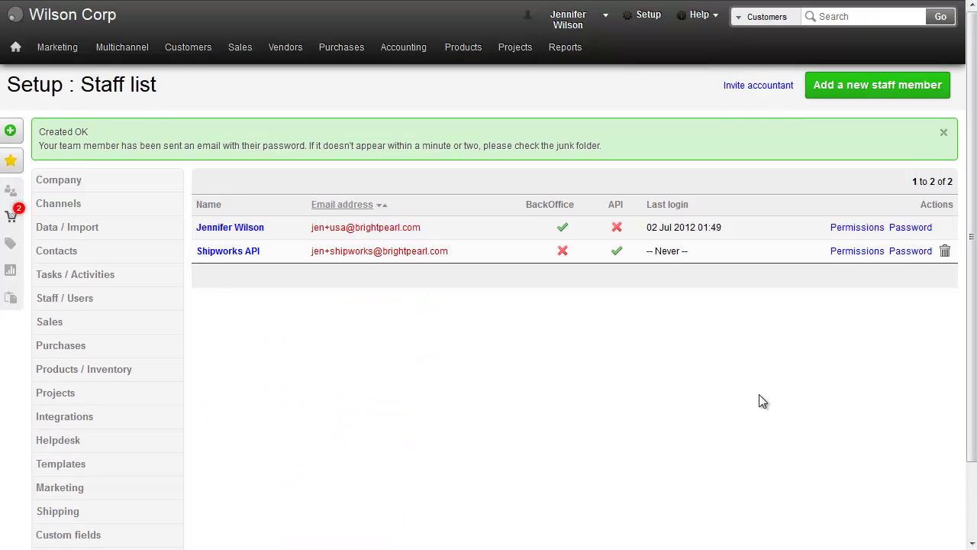
scroll(762, 401, down, 2)
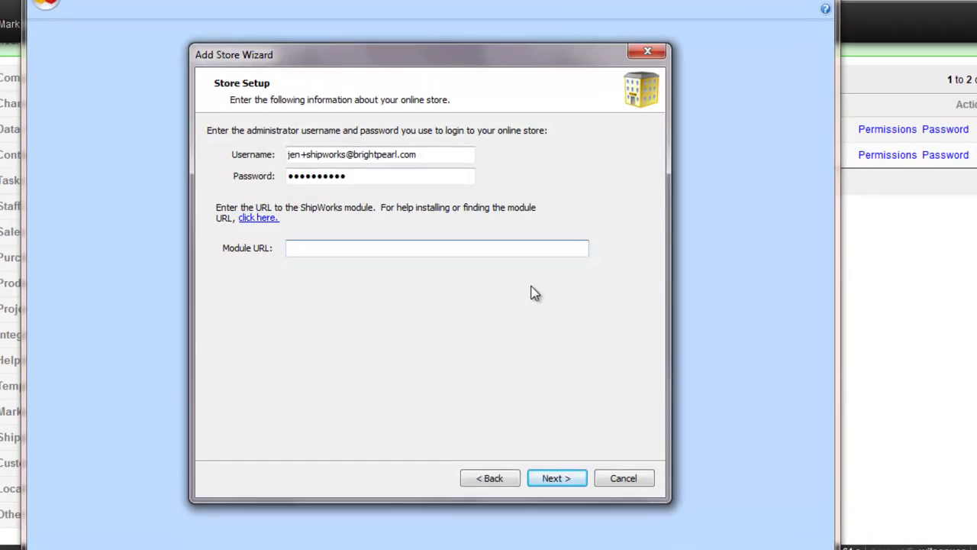
Paste the module URL, replacing accountCode with the store's account code, and continue
right_click(474, 254)
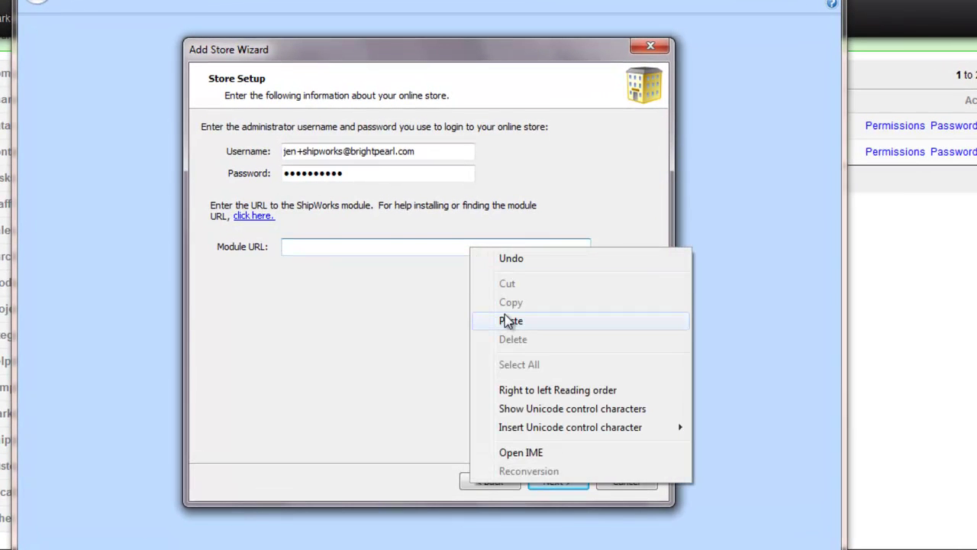
click(484, 321)
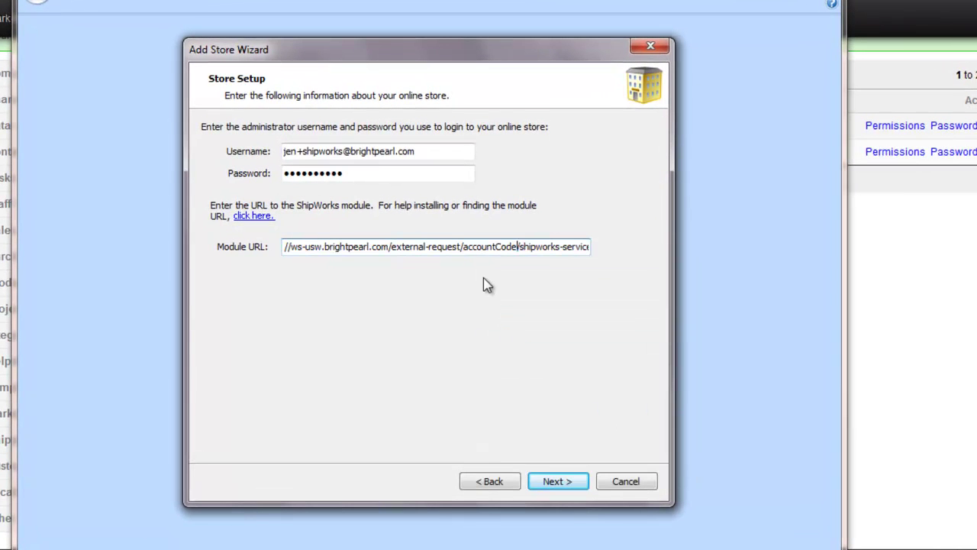
key(BackSpace)
key(BackSpace)
key(BackSpace)
key(BackSpace)
key(BackSpace)
key(BackSpace)
key(BackSpace)
key(BackSpace)
key(BackSpace)
key(BackSpace)
key(BackSpace)
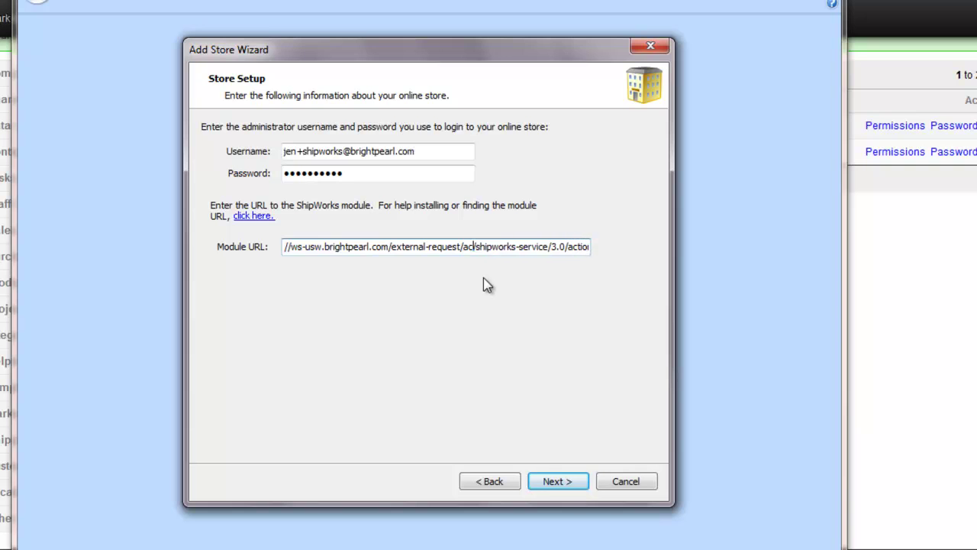
text(wil)
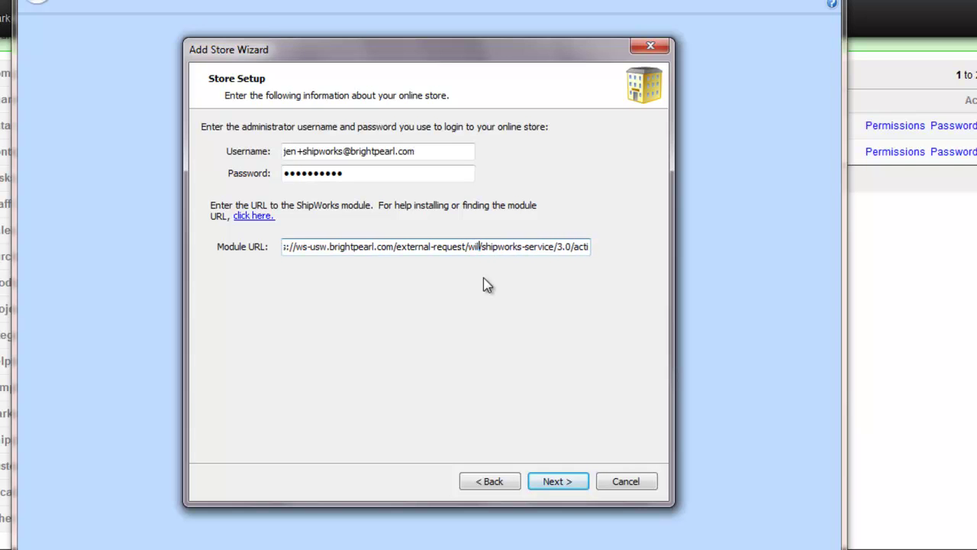
text(sonusa/s)
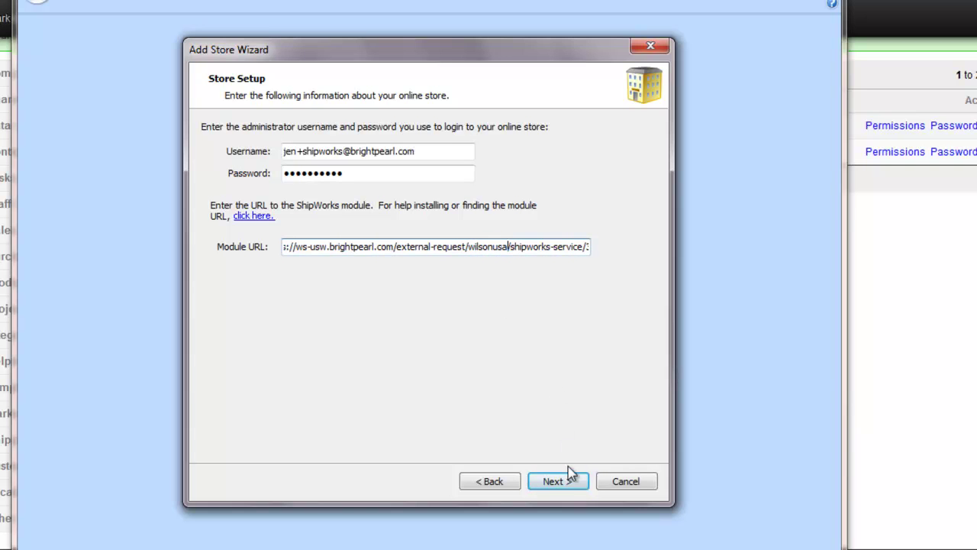
click(569, 474)
Enter store name Wilson Stores, company Wilson Corp, and the store's street address, city, state and postal code
text(W)
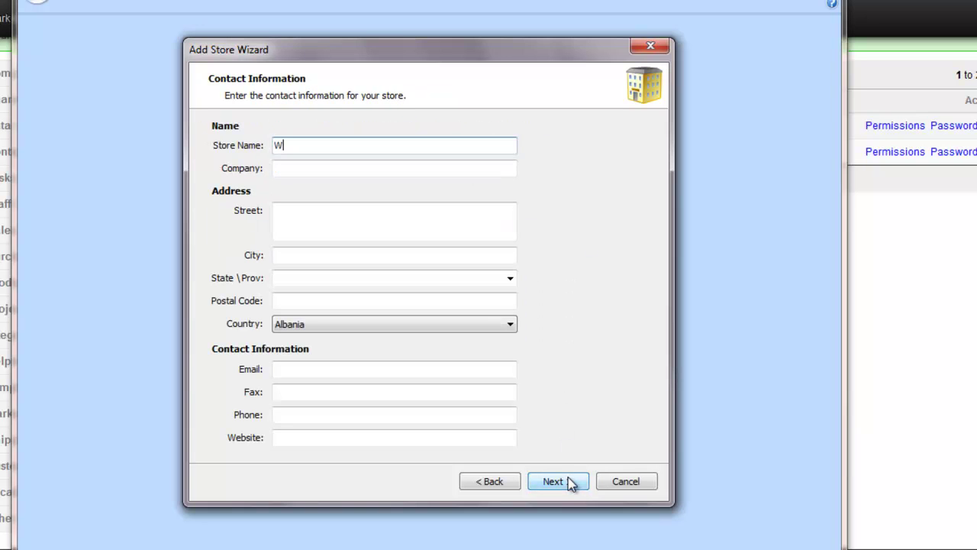
text(ilson Stores)
key(Tab)
text(Wilson Corp)
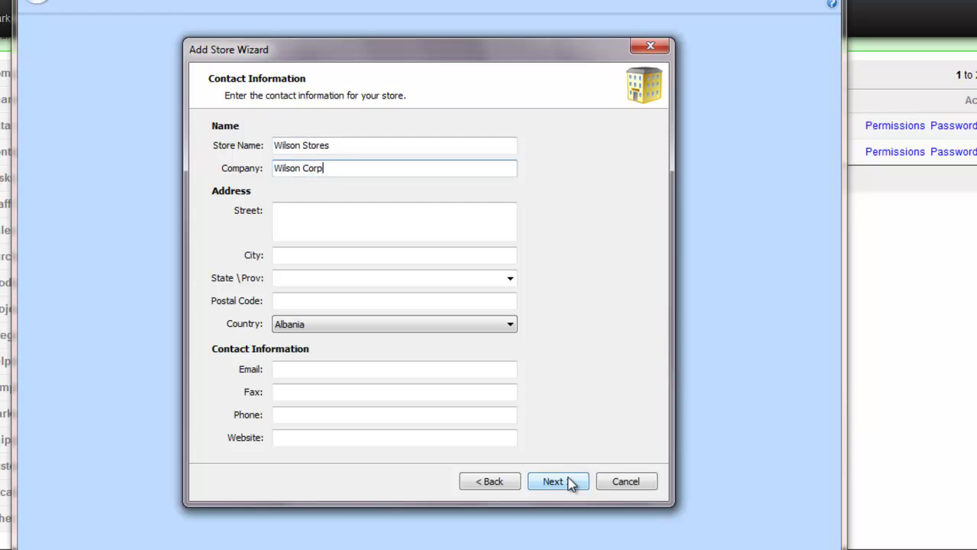
key(Tab)
key(Tab)
text(San Francisco)
key(Tab)
text(CA)
key(Tab)
text(94105)
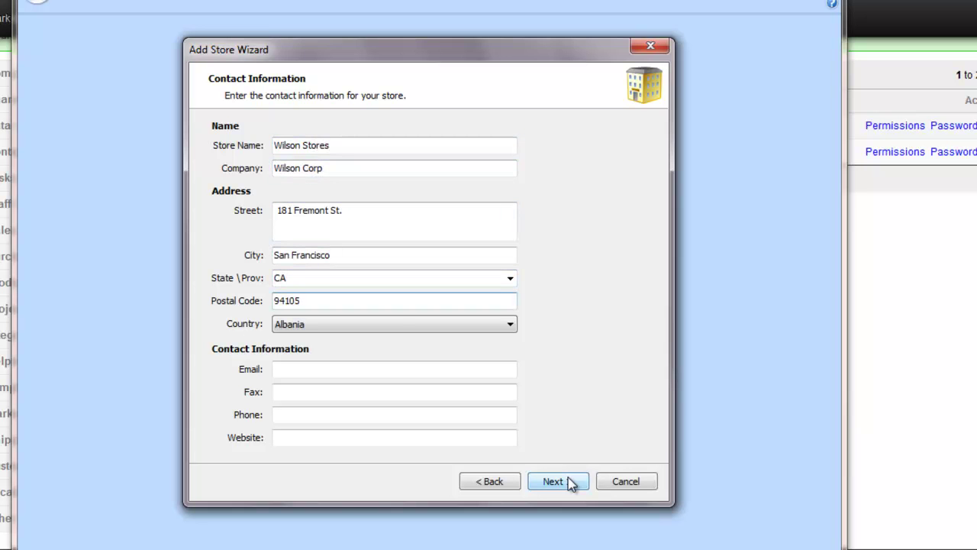
Set the country to United States and continue to Initial Download
click(402, 322)
key(u)
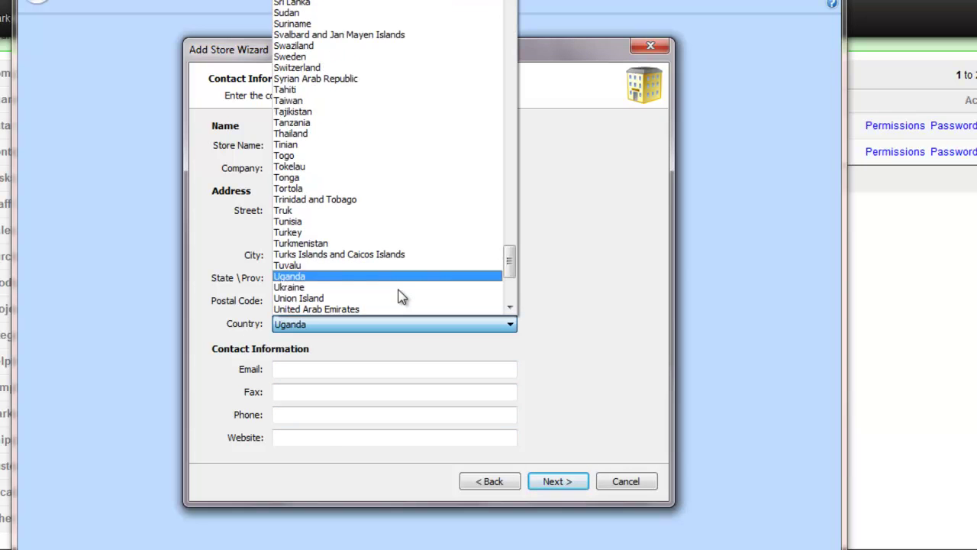
scroll(393, 291, down, 1)
click(375, 301)
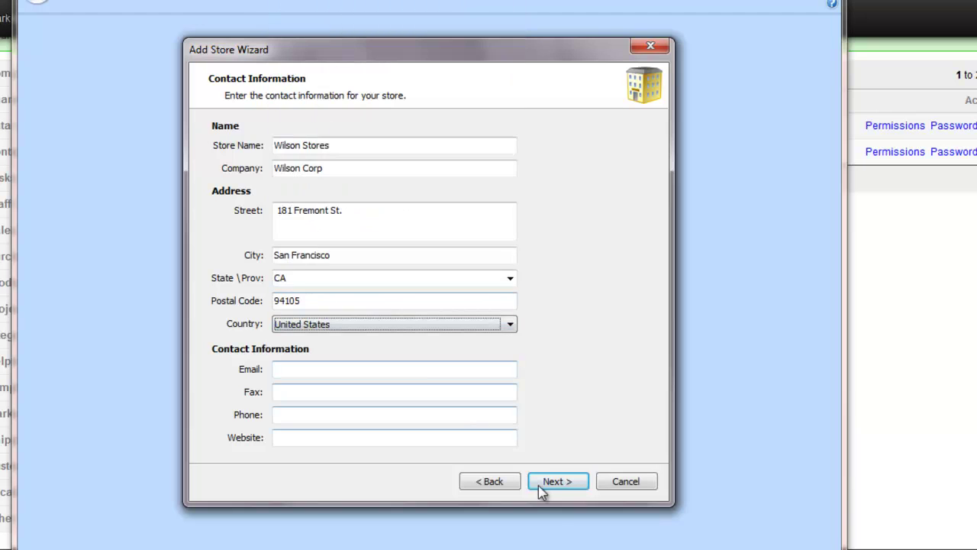
click(554, 486)
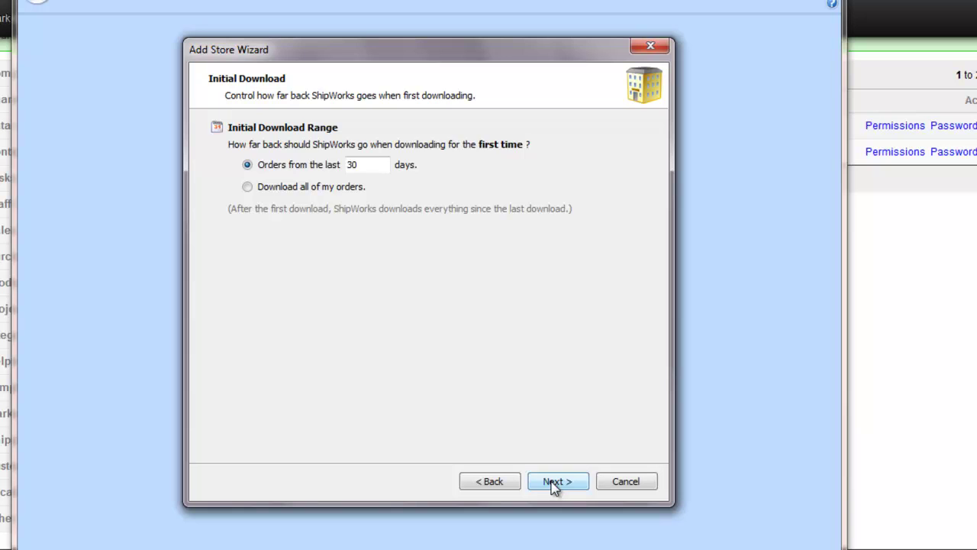
Keep the 30-day initial download and tracking uploads; enable automatic downloads every 10 minutes
click(553, 482)
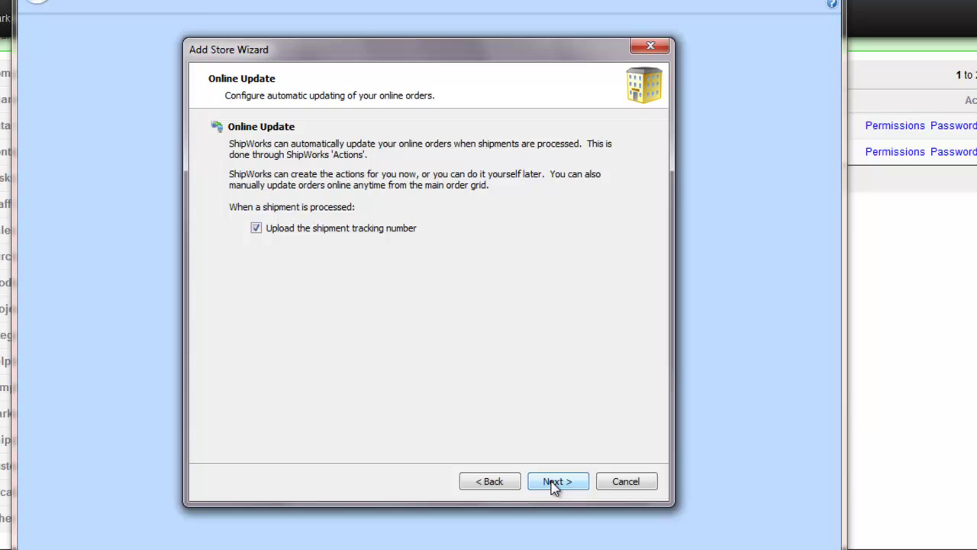
click(554, 483)
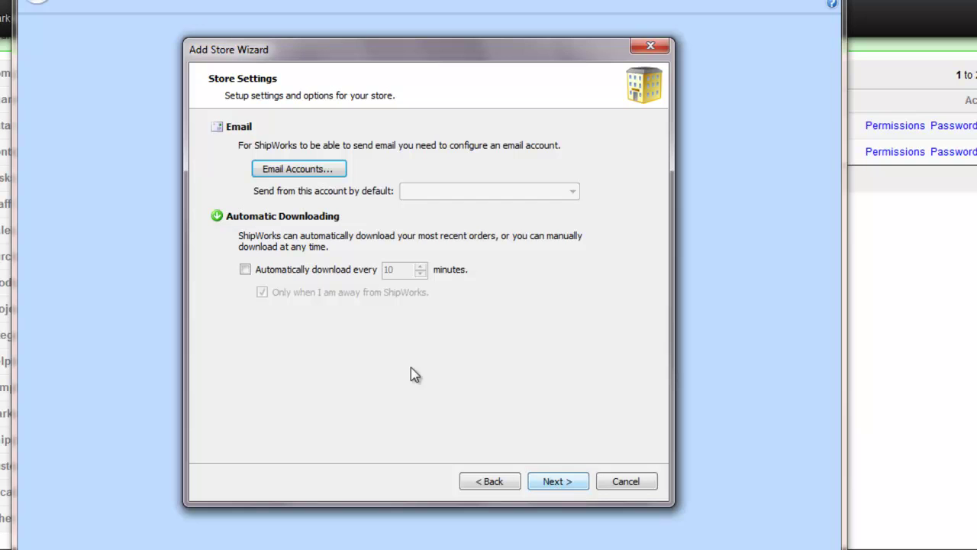
click(244, 270)
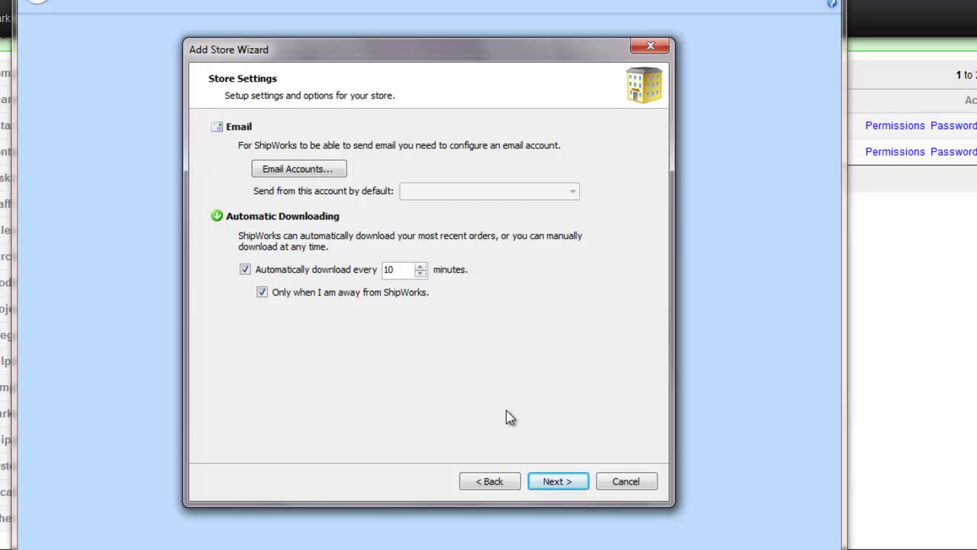
click(562, 481)
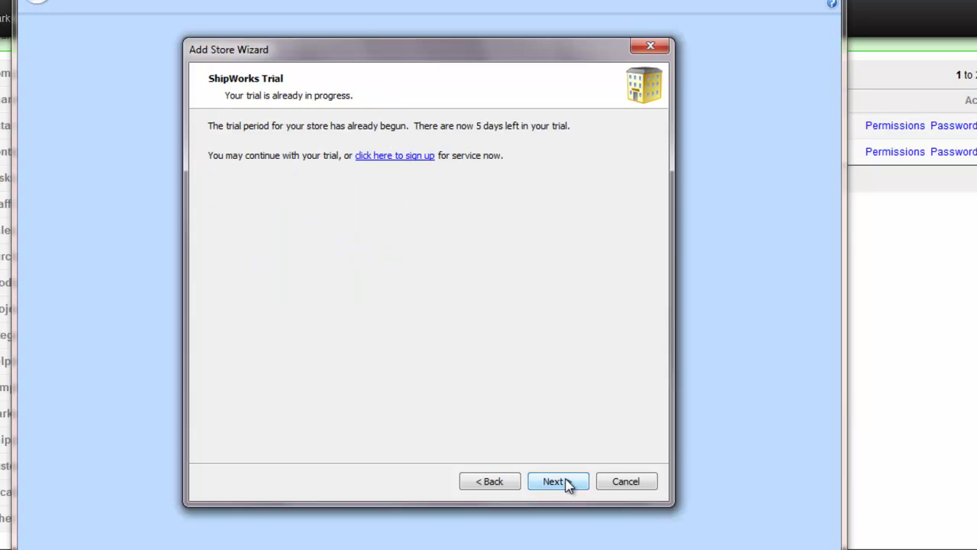
Get past the 5-days-left trial notice and complete the add-store wizard
click(558, 481)
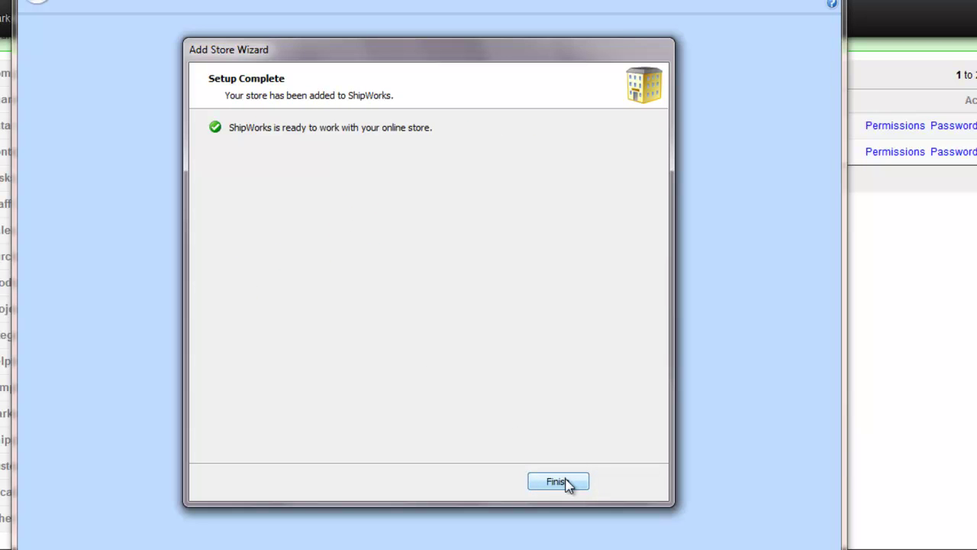
click(566, 481)
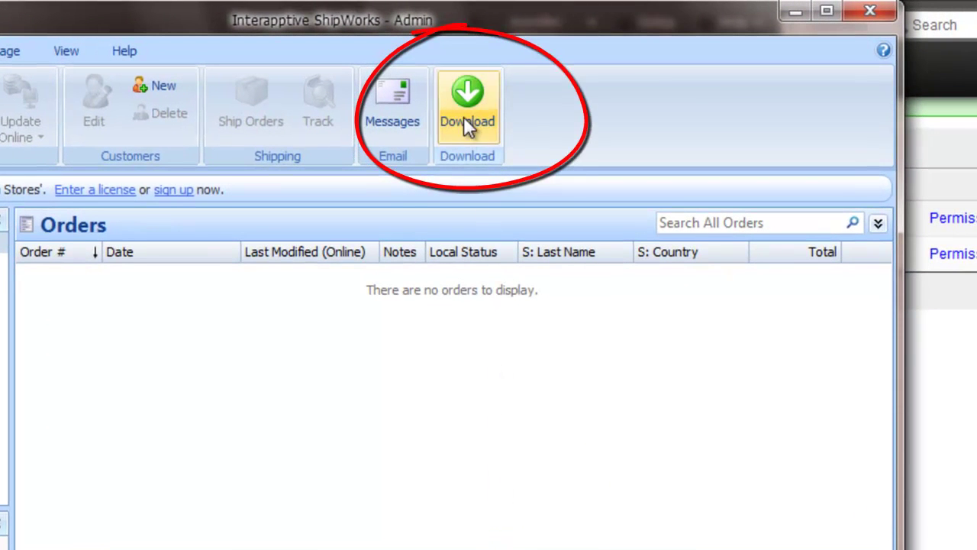
Download the Wilson Stores orders, bringing in the $15.00 and $40.00 orders
click(463, 121)
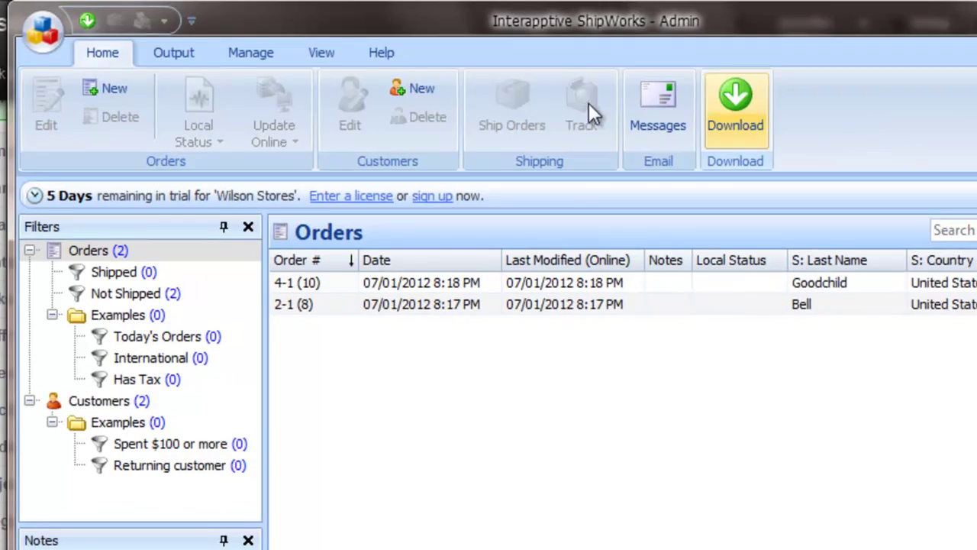
Check the Wilson Stores download settings and its saved login and Brightpearl module URL
click(251, 49)
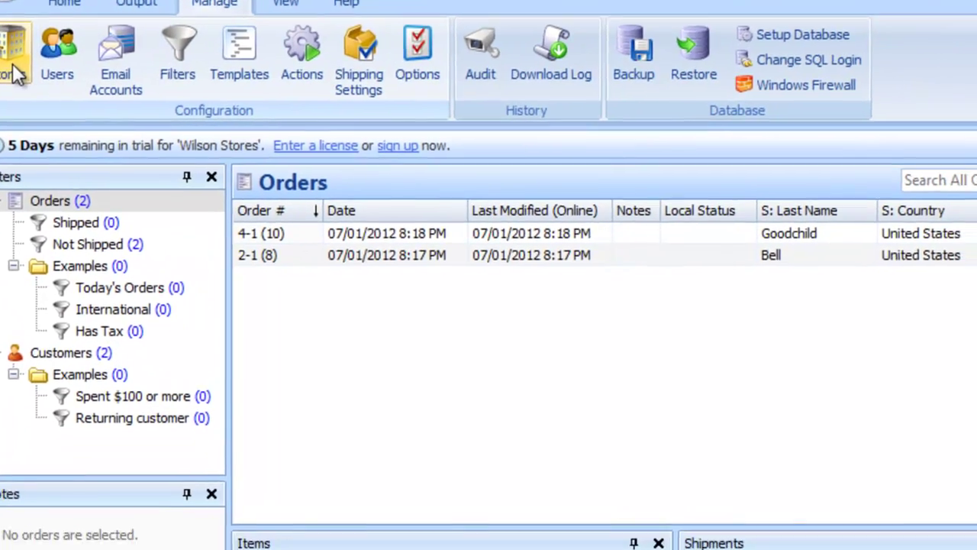
click(15, 74)
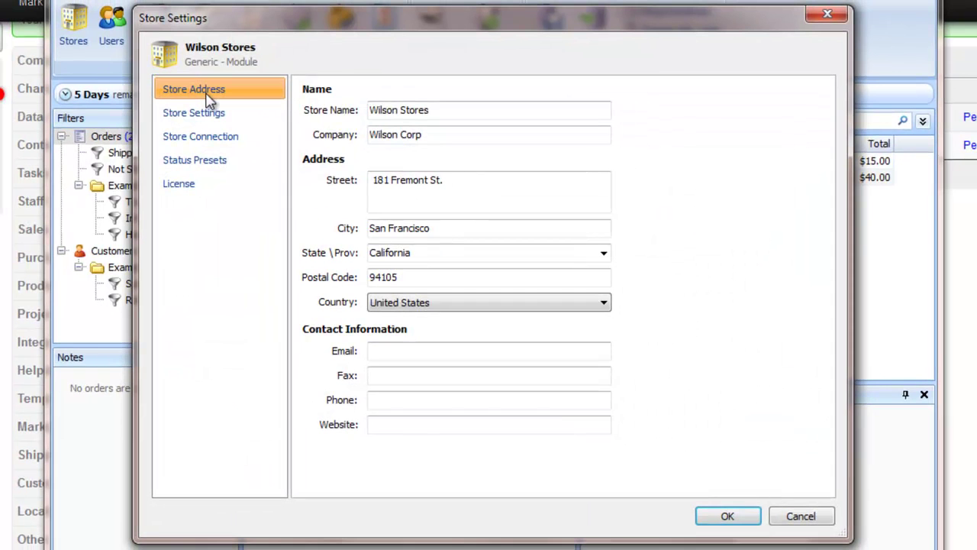
click(208, 119)
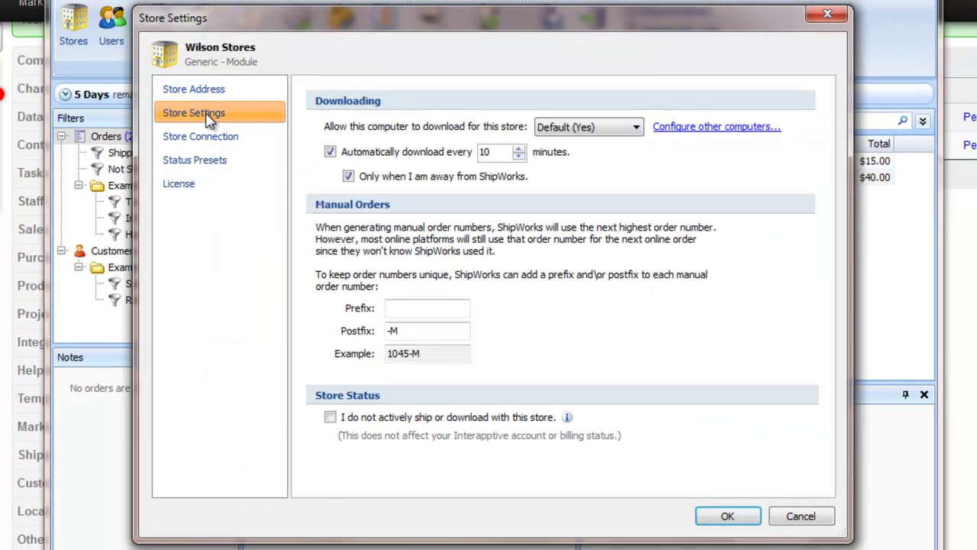
click(209, 144)
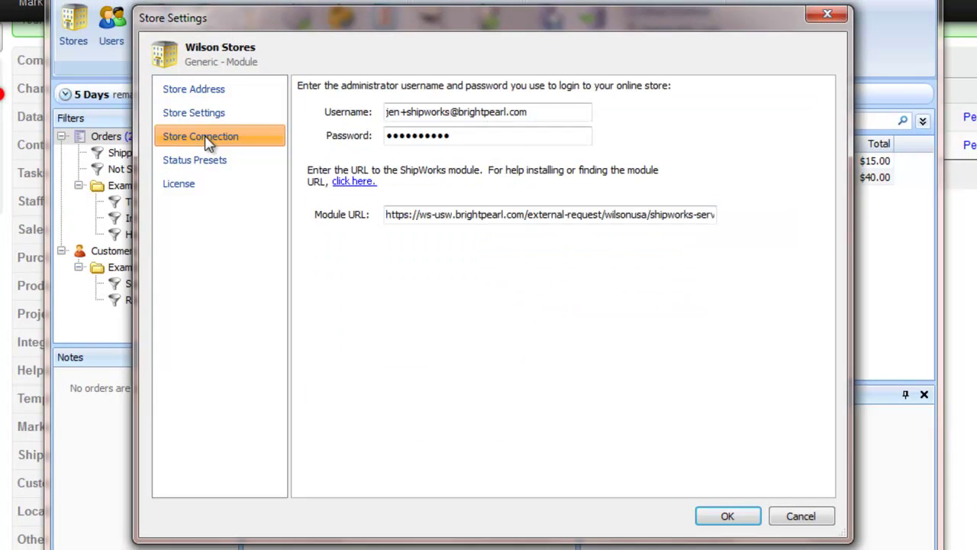